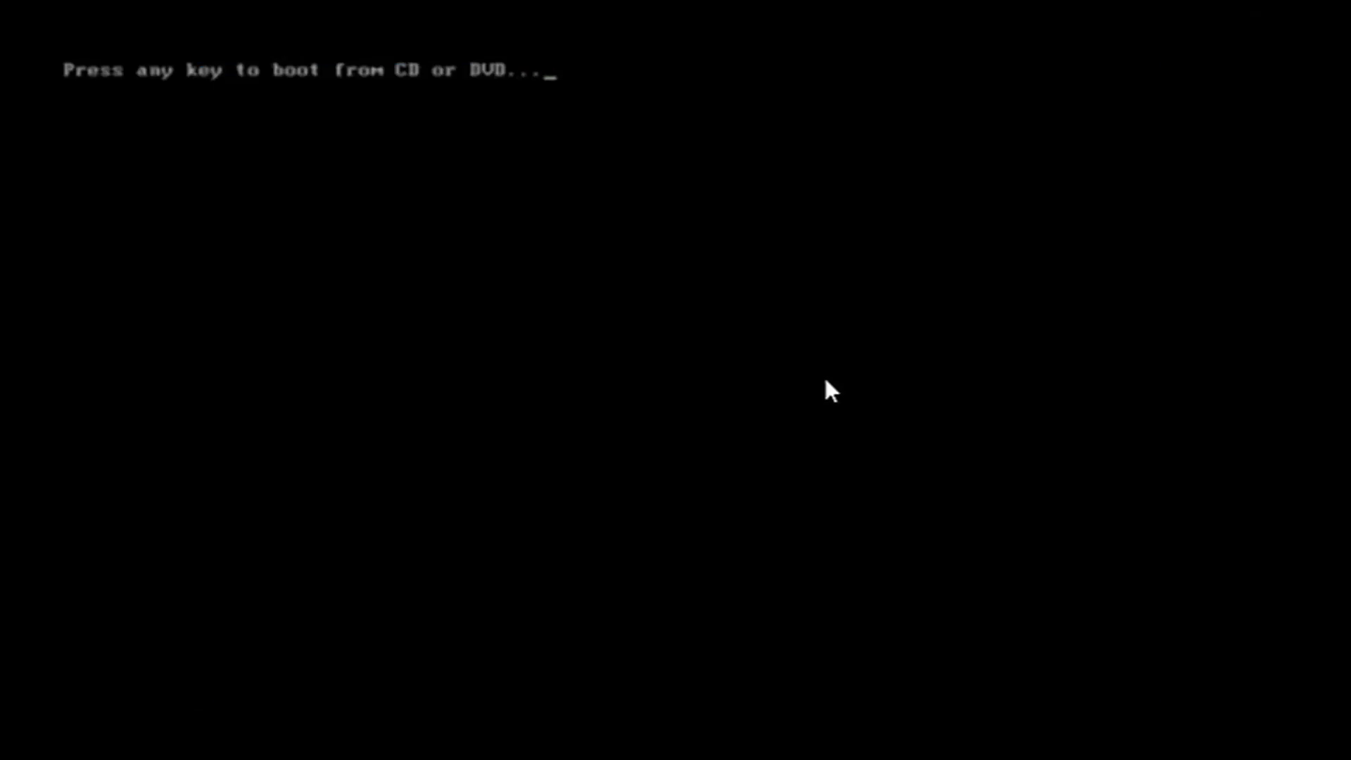
Boot the computer from the Windows install DVD at the boot prompt.
key("Return")
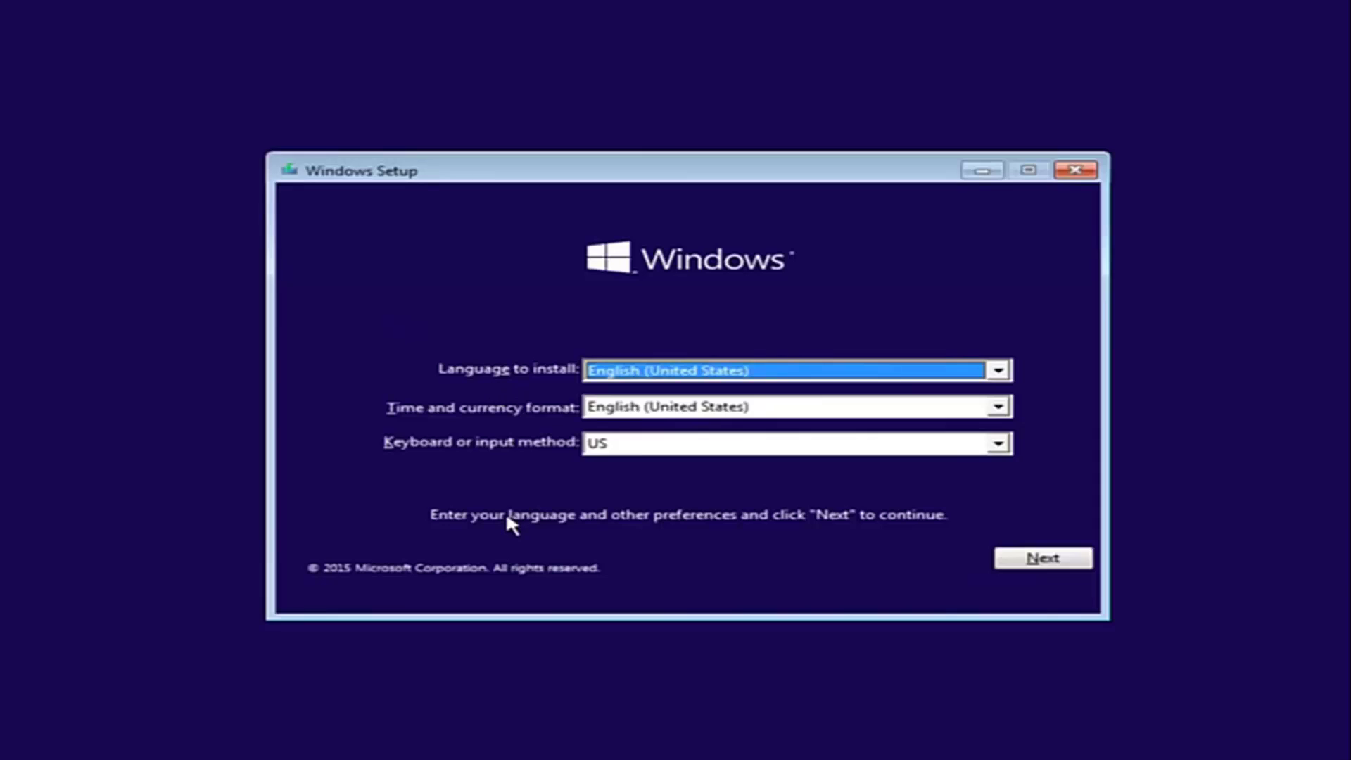
Confirm English (United States) for language and time/currency format, then continue in Setup.
left_click(621, 374)
left_click(621, 377)
left_click(619, 412)
left_click(620, 416)
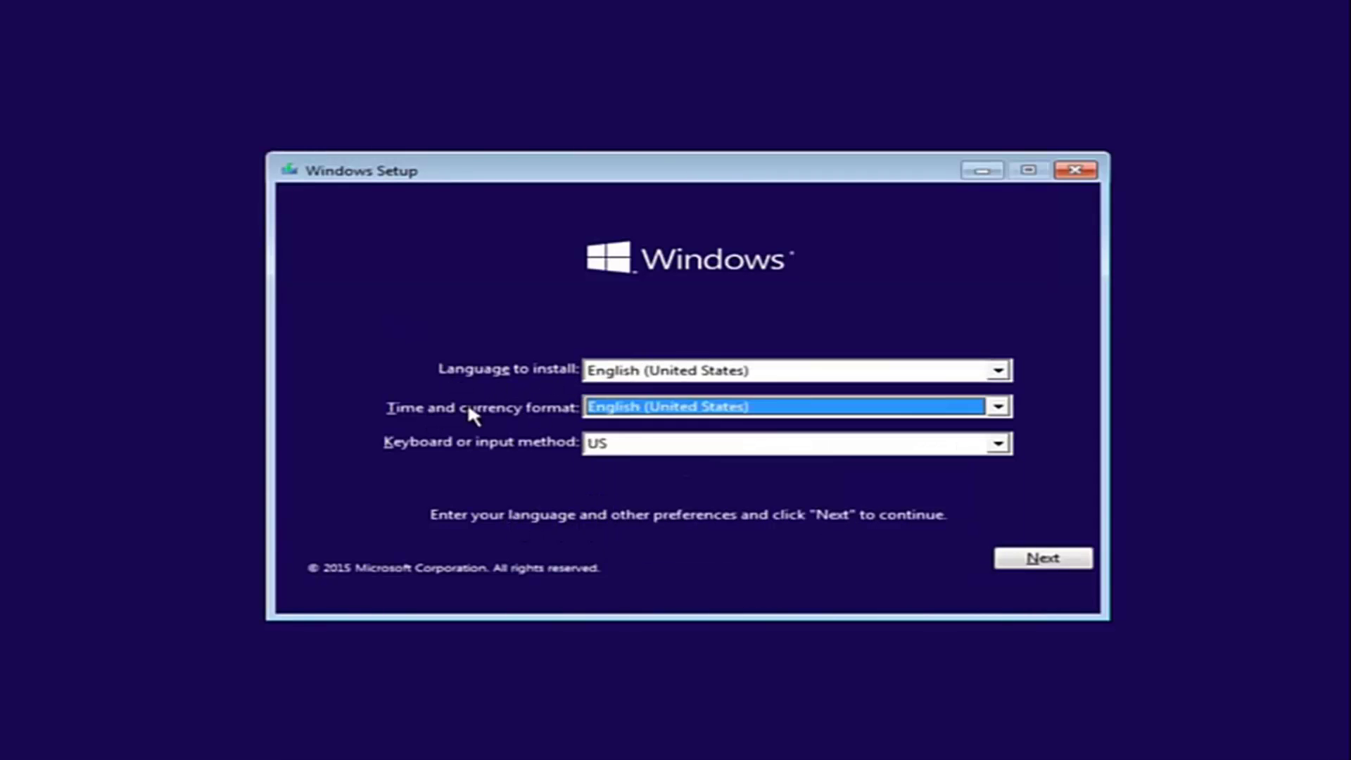
left_click(1008, 559)
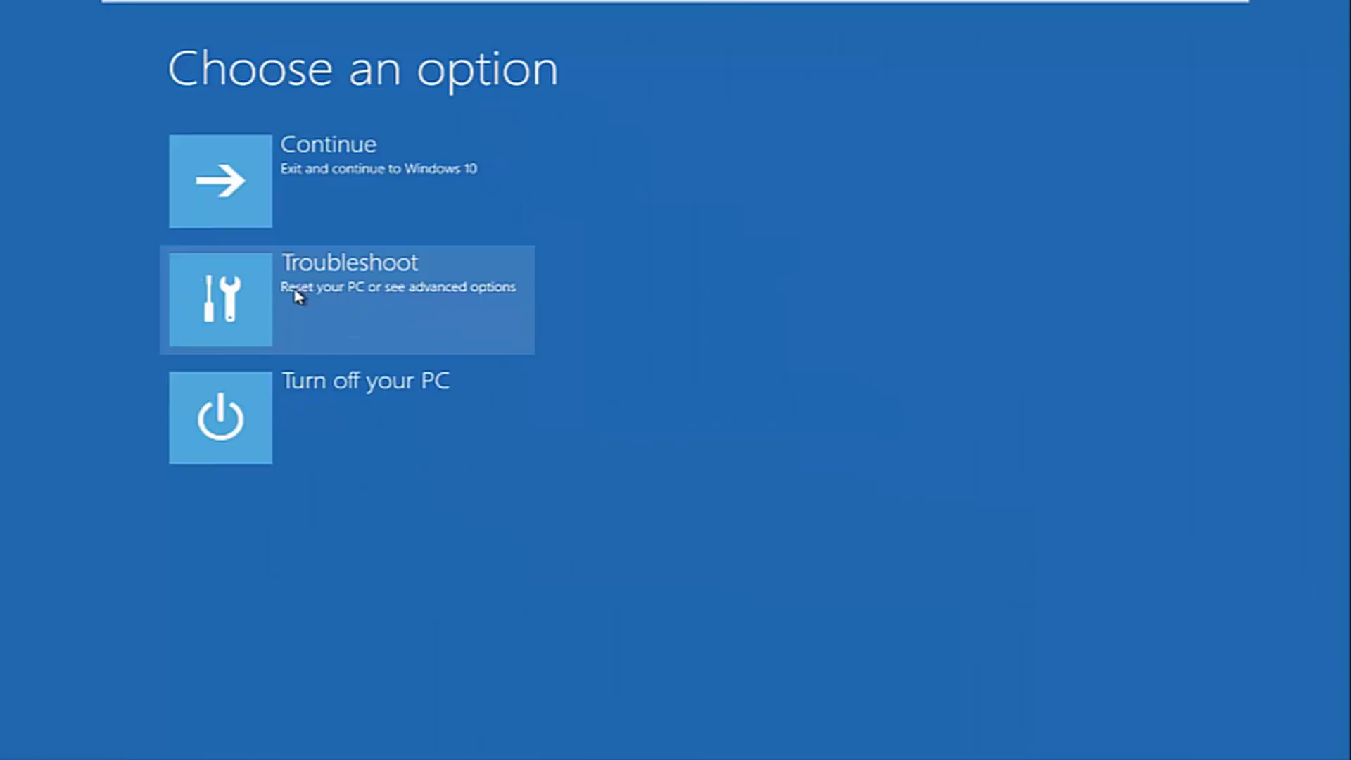
Open Command Prompt via Troubleshoot > Advanced options.
left_click(413, 306)
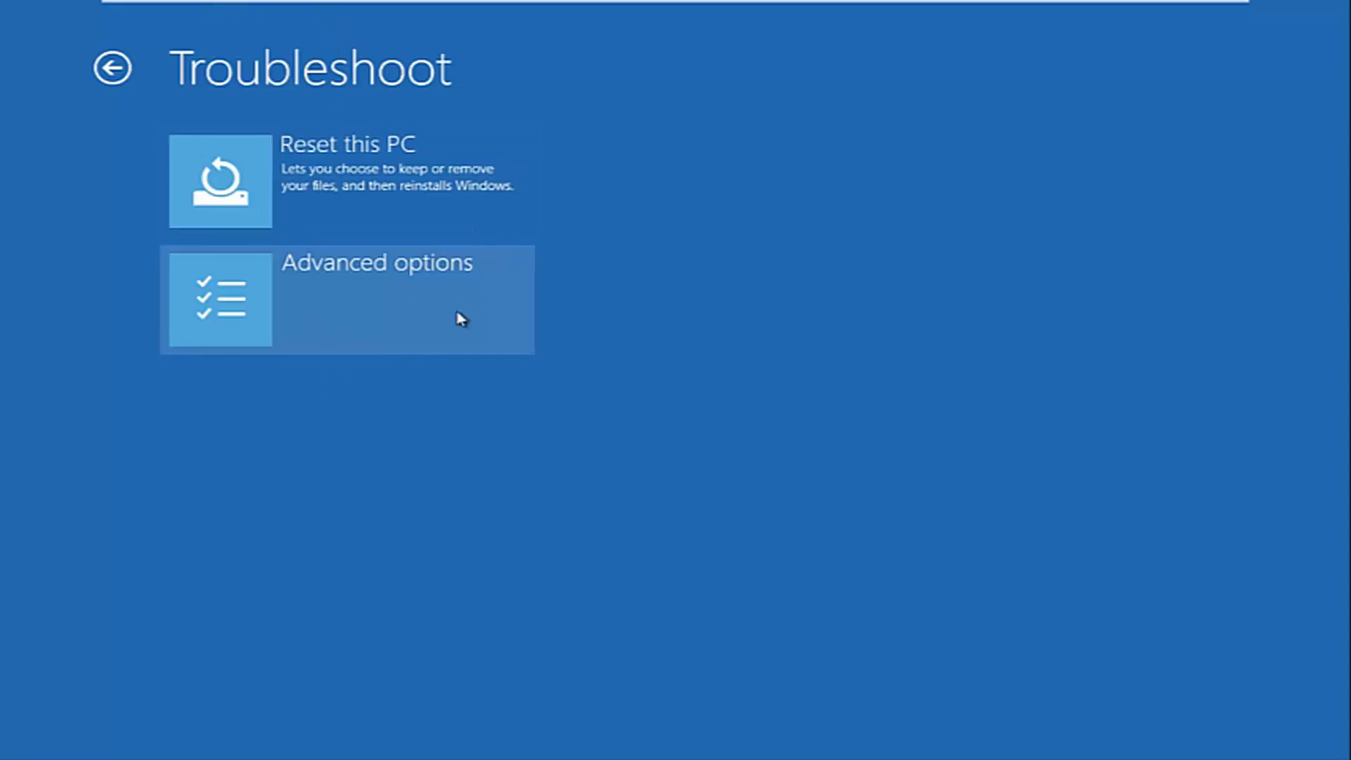
left_click(322, 304)
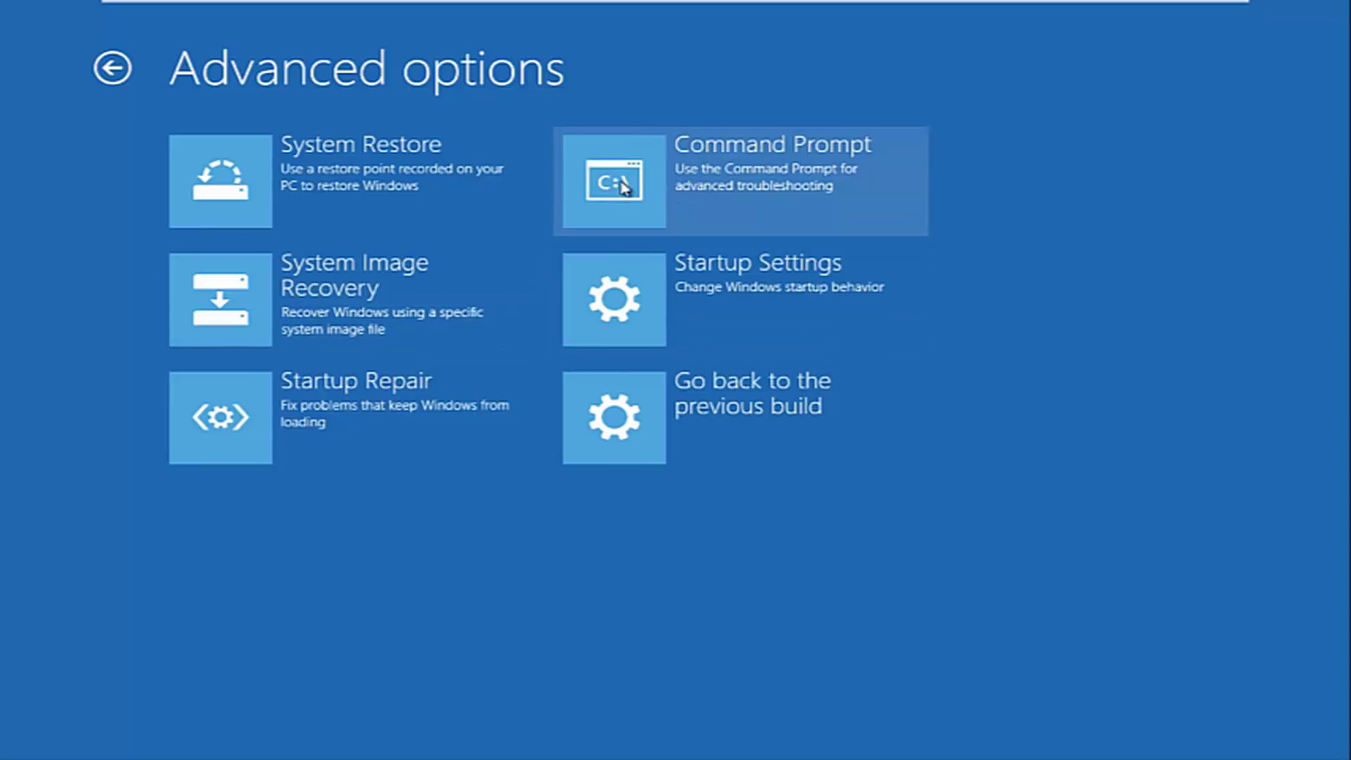
left_click(714, 169)
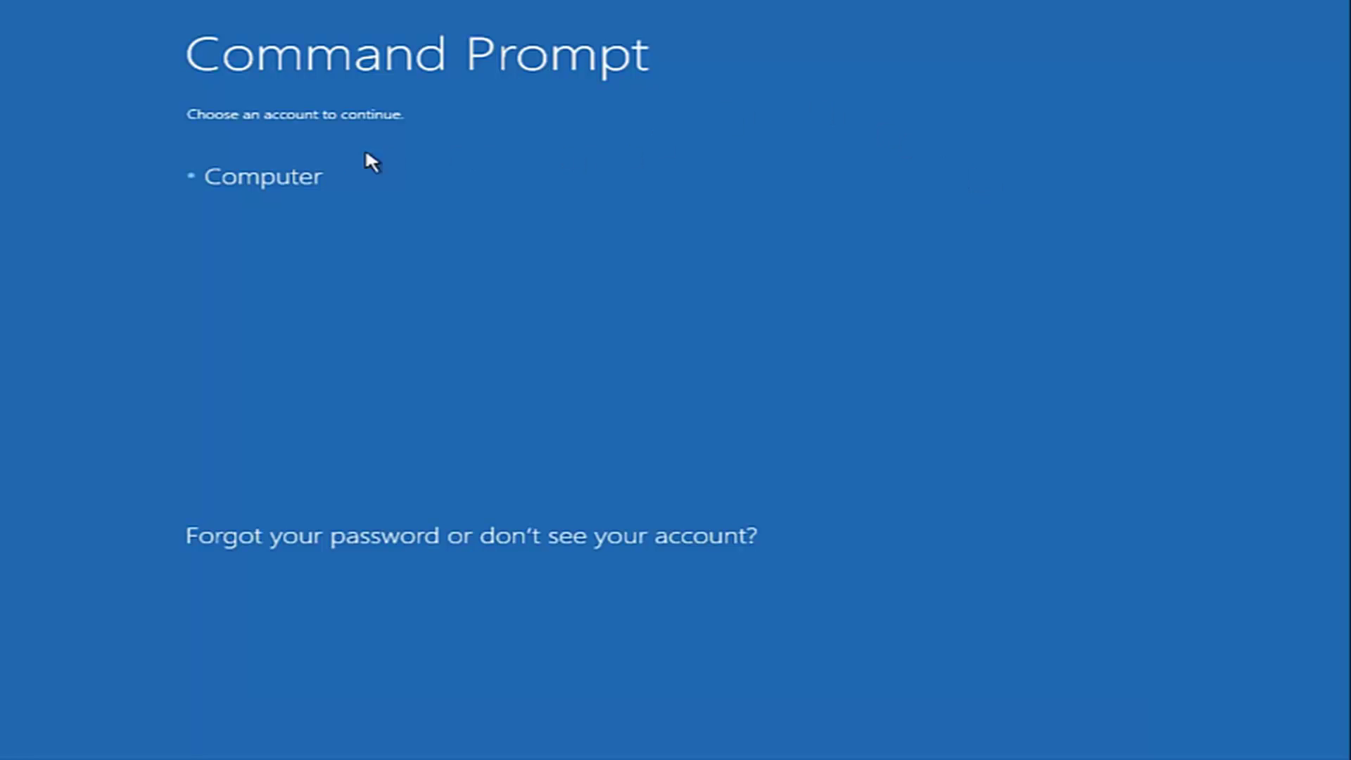
Sign in as the Computer account by entering its password.
left_click(303, 175)
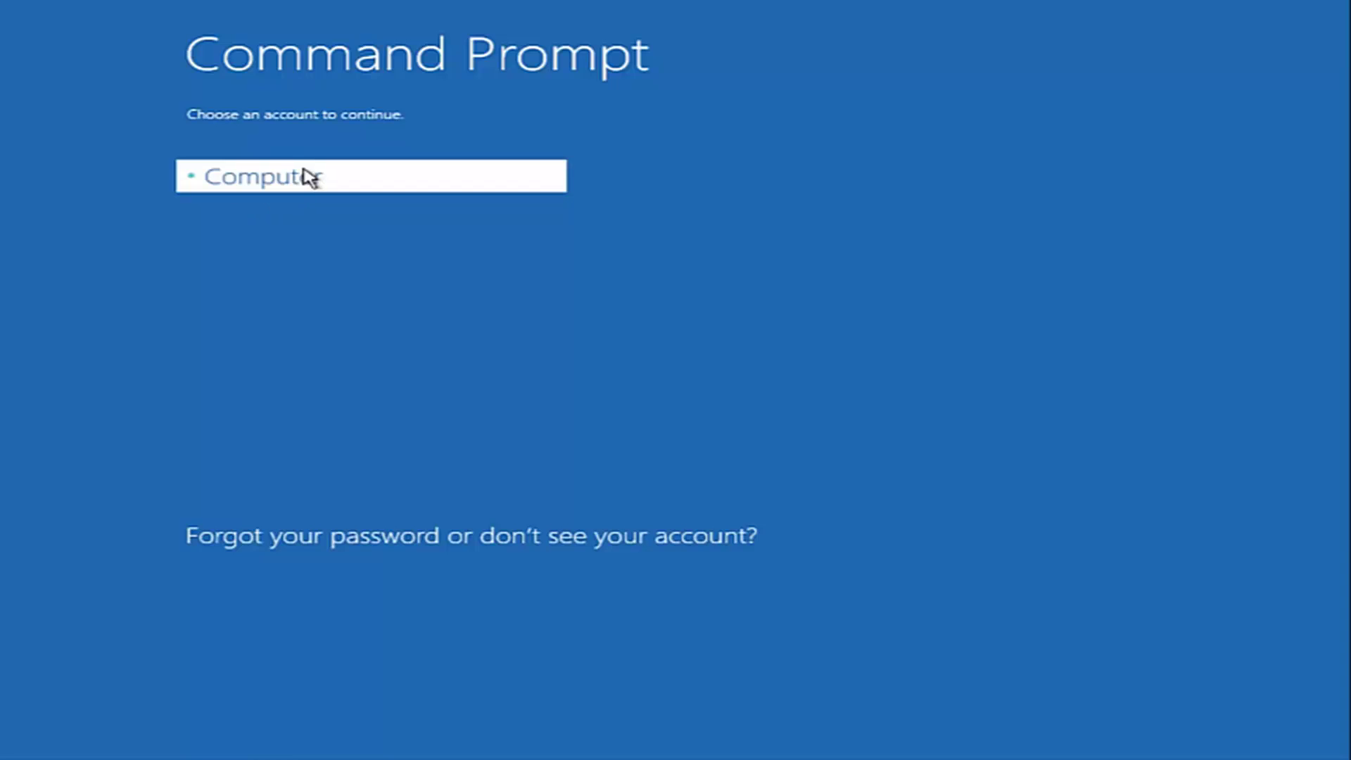
type("********")
key("Return")
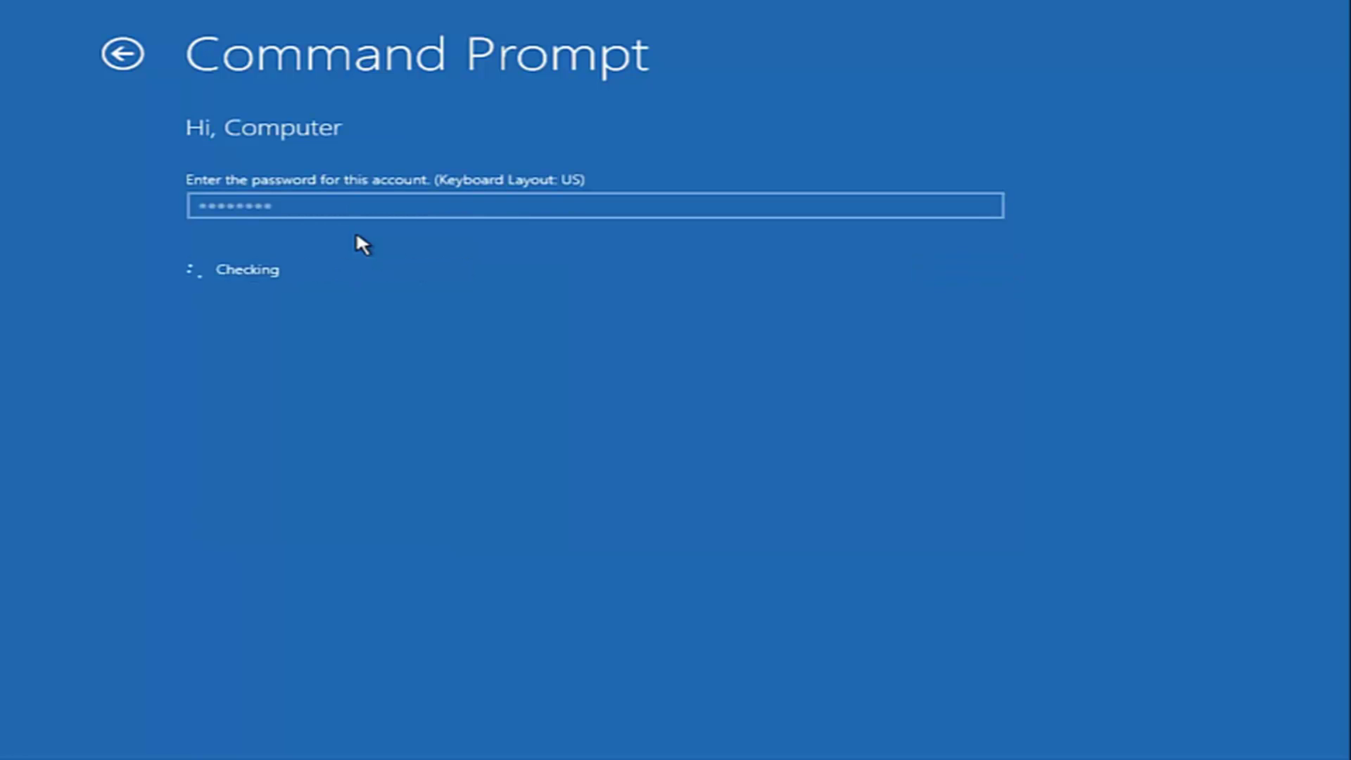
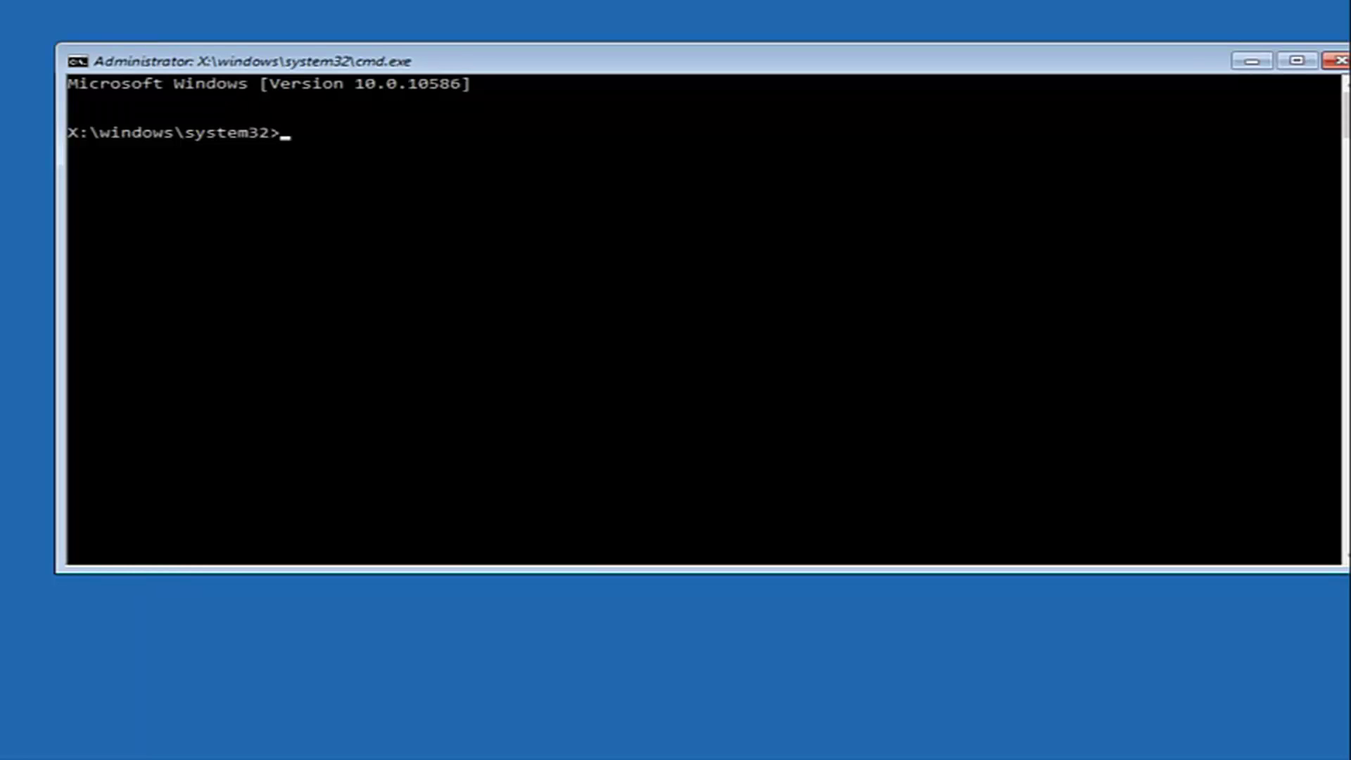
Run Bootrec /fixmbr to repair the master boot record.
type("Bootrec")
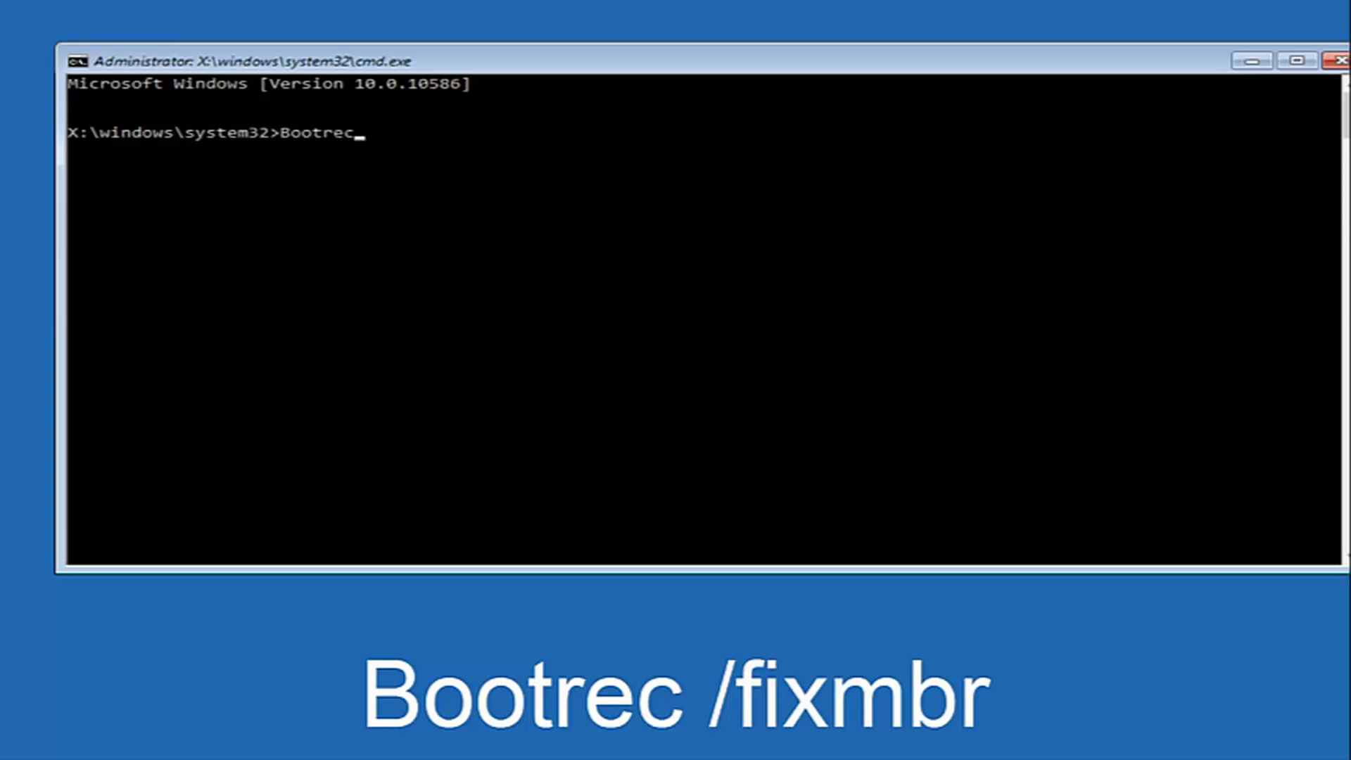
type(" /")
type("fixmbr")
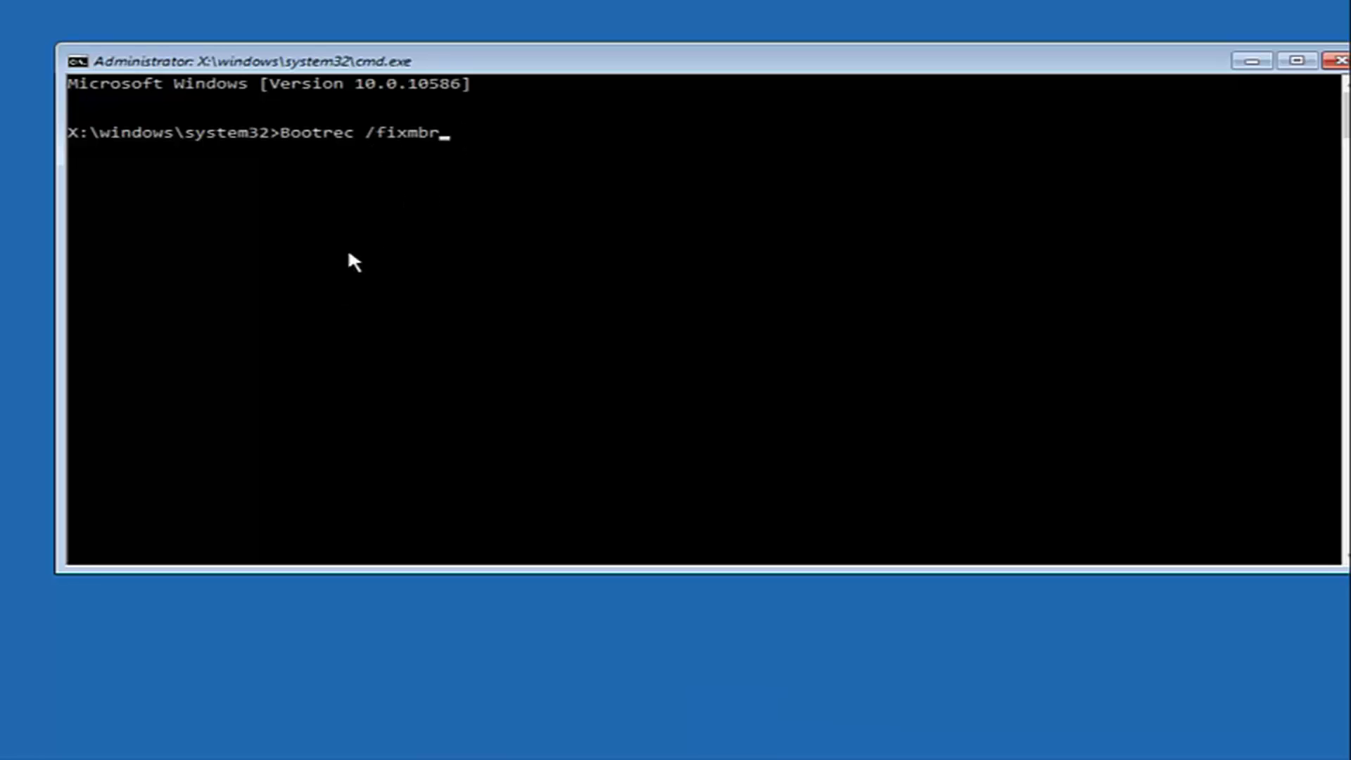
key("Return")
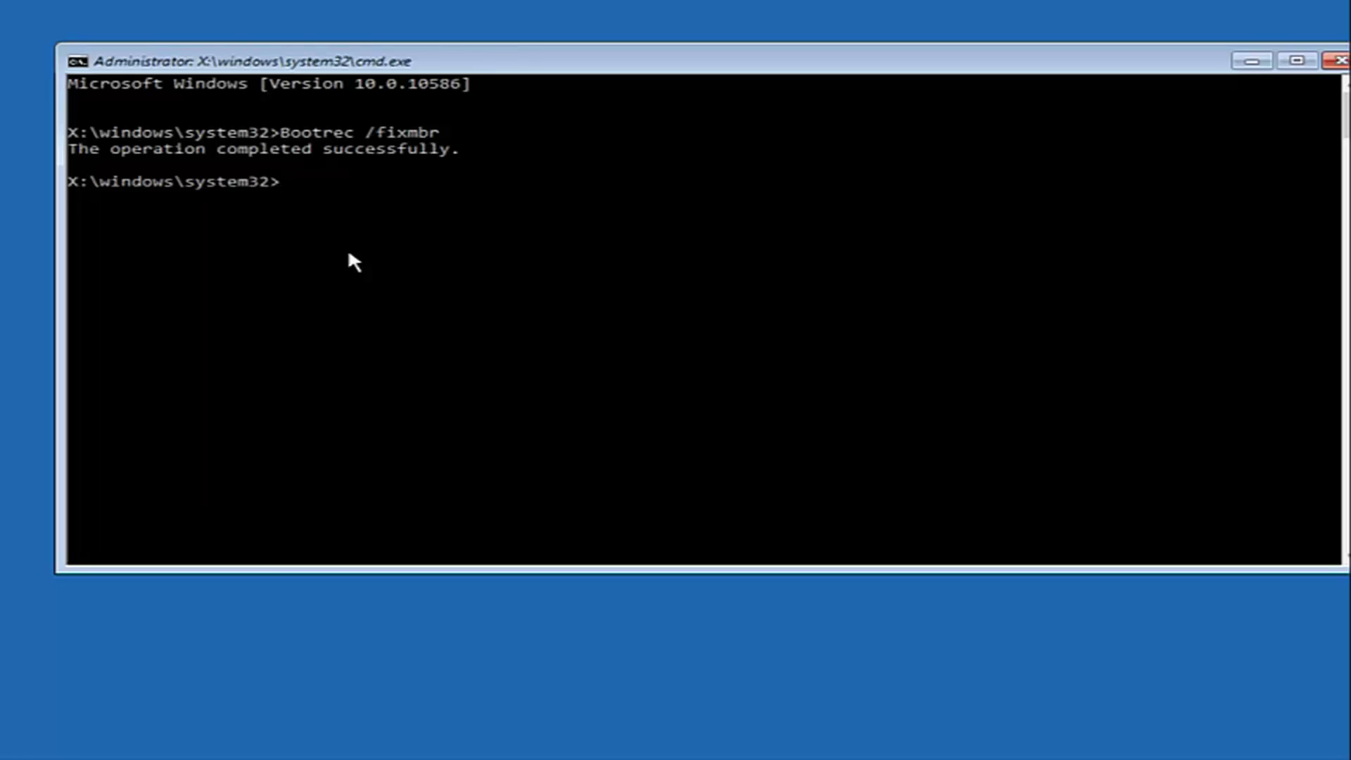
Back up the boot configuration data with bcdedit /export c:\bcdbackup.
type("bcdedit")
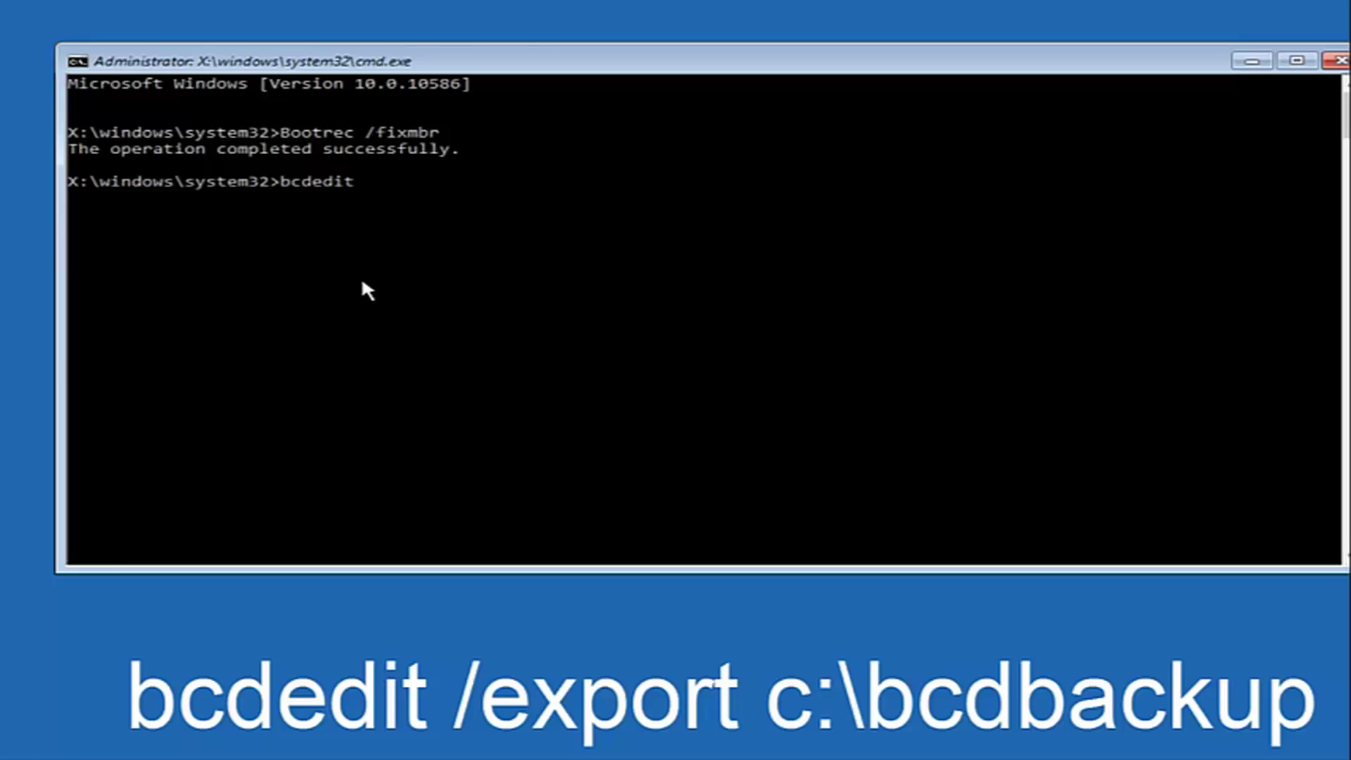
type(" /export c:\\bcd")
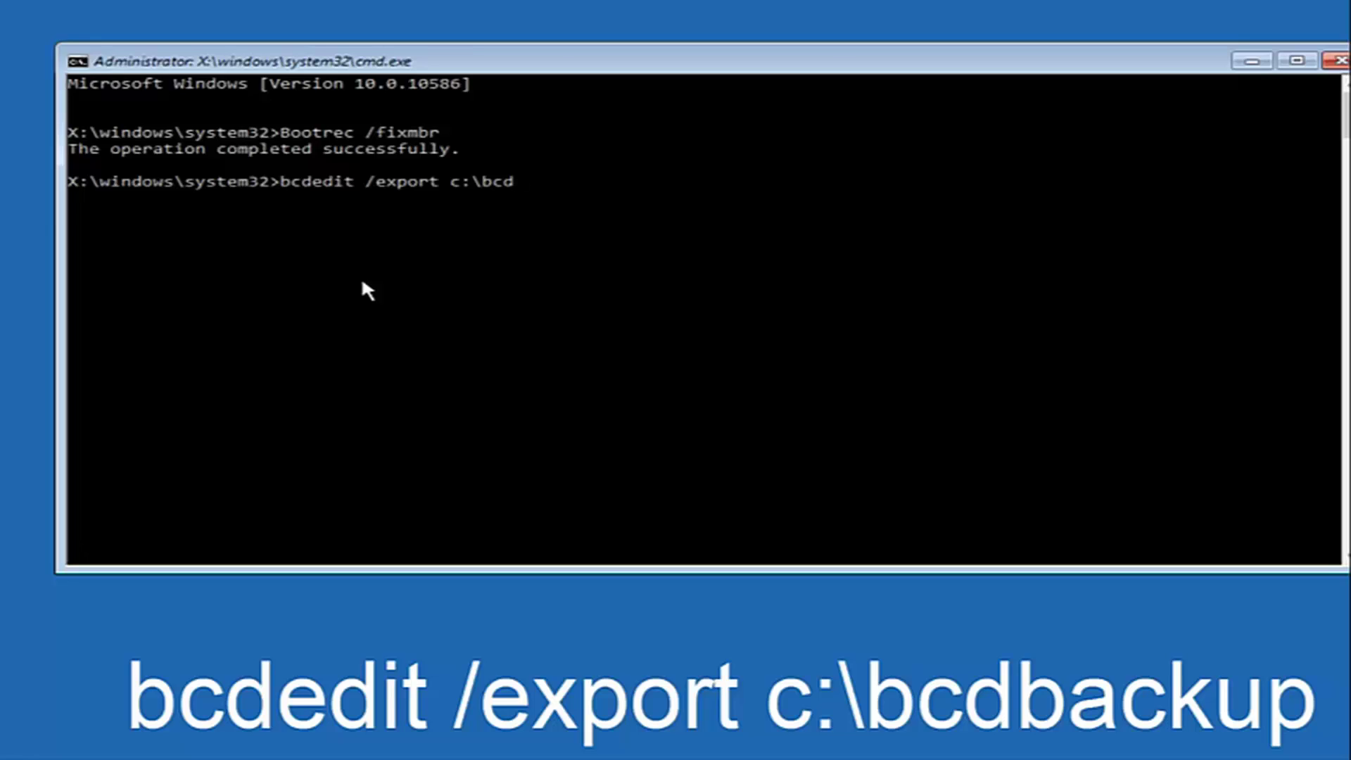
type("backup")
key("Return")
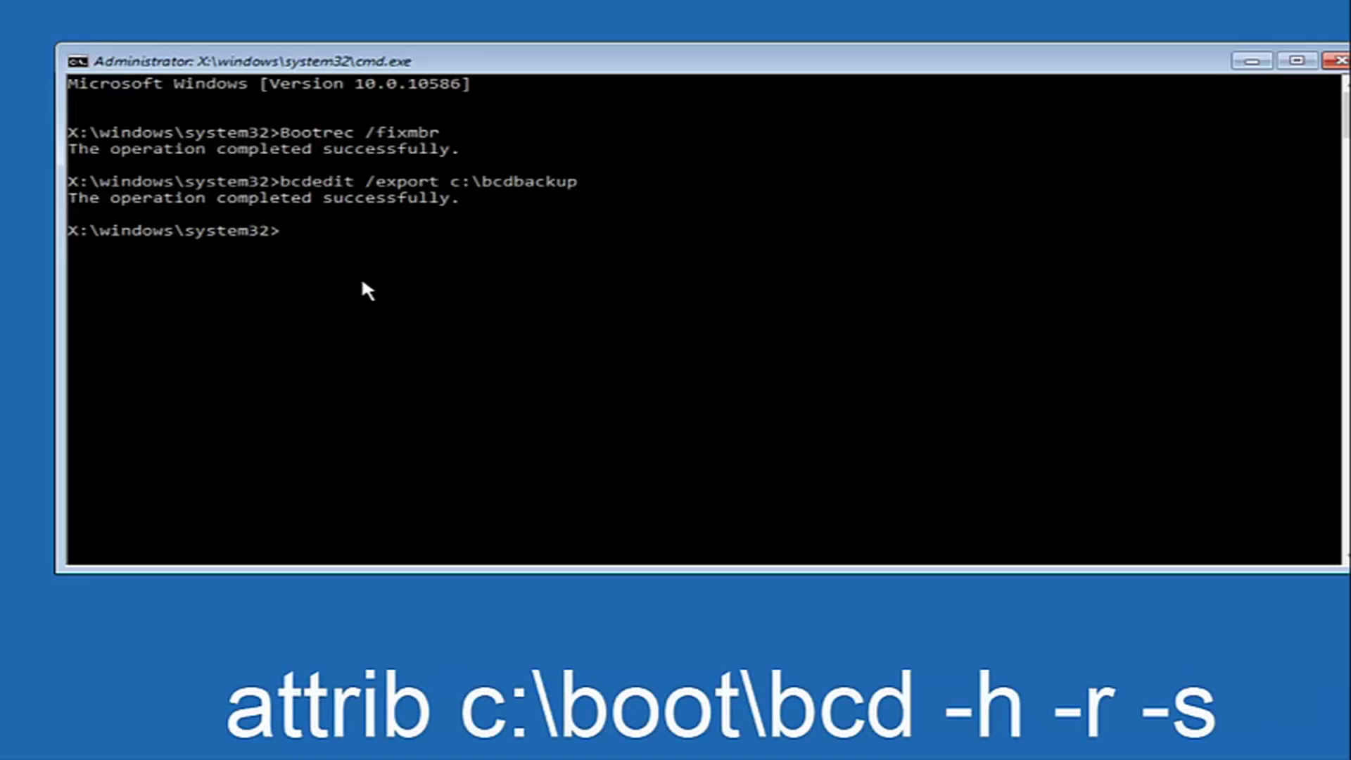
Clear the hidden, read-only and system attributes on c:\boot\bcd using attrib -h -r -s.
type("attrib c:\\")
type("boot\\bcd -h ")
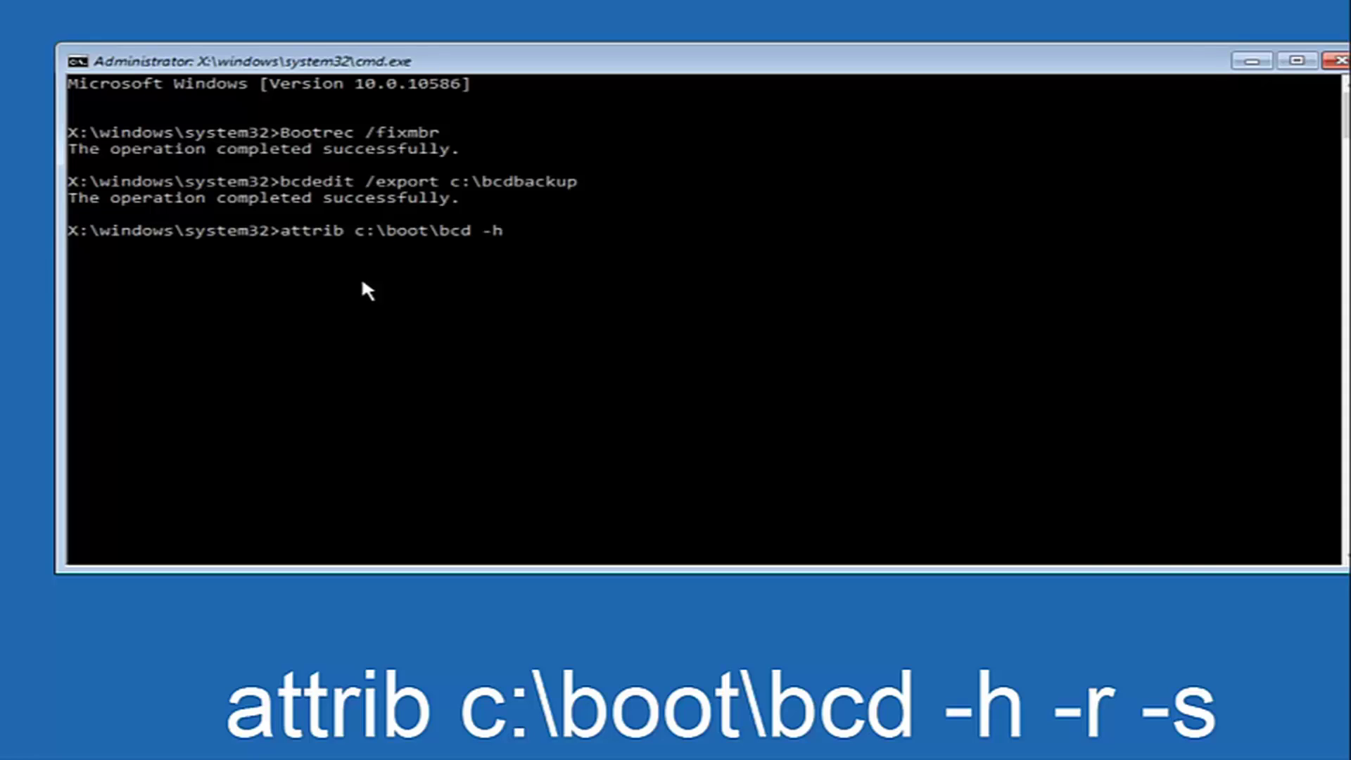
type("-r -s")
key("Return")
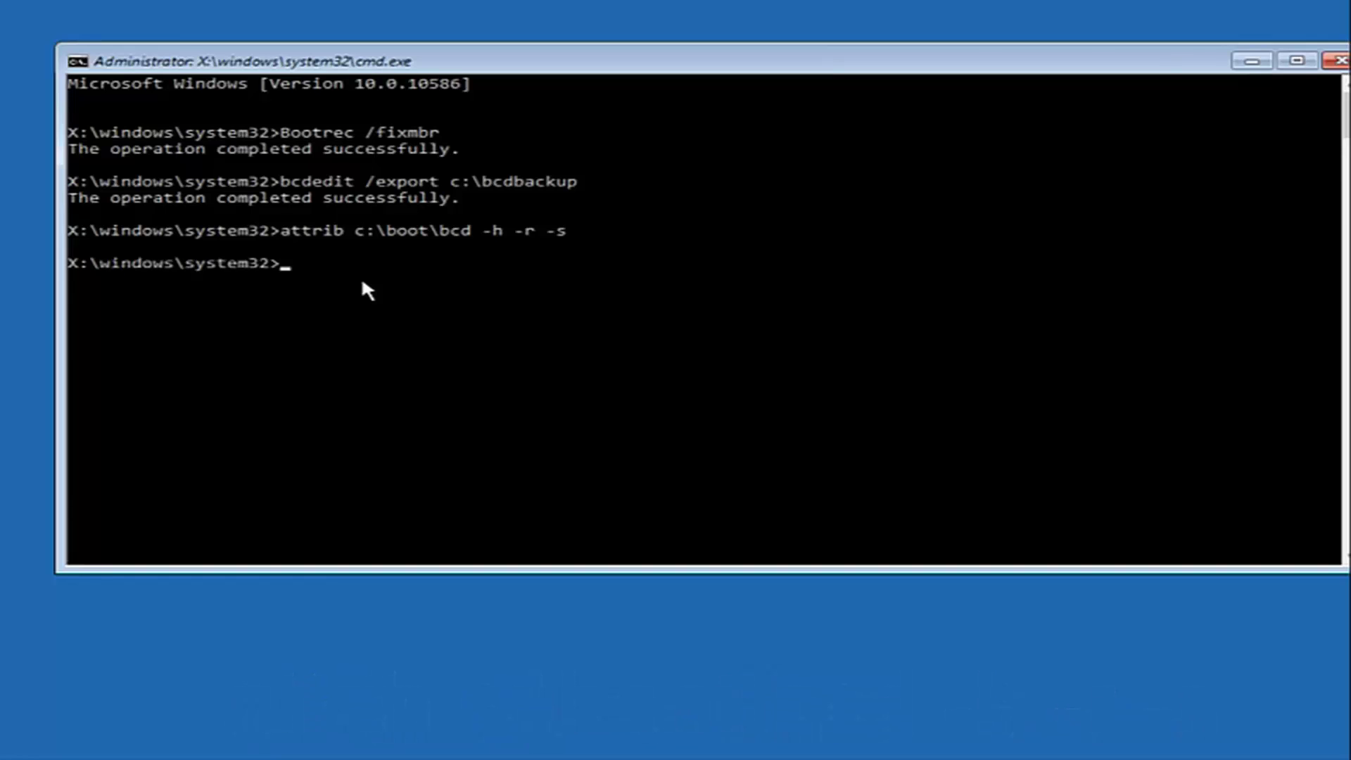
Rename c:\boot\bcd to bcd.old with the ren command.
type("ren")
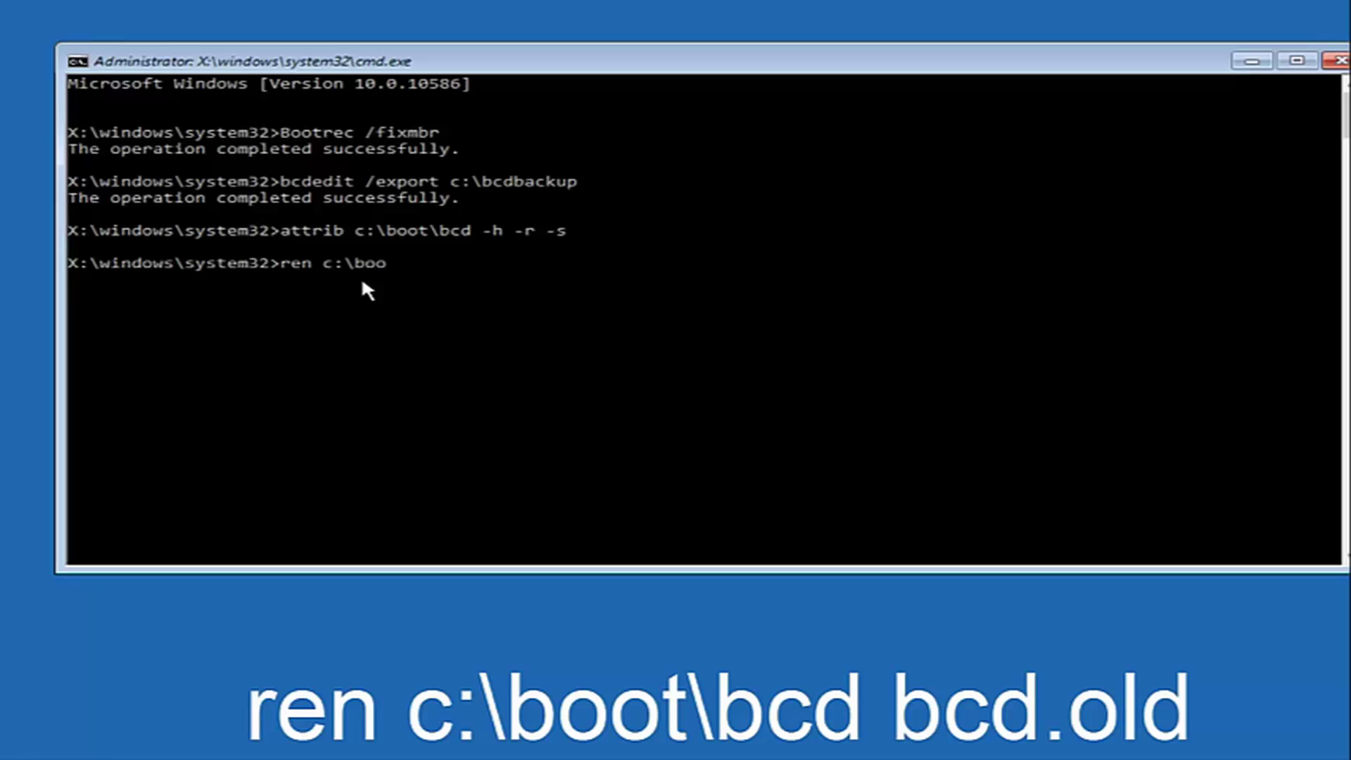
type("c:\\boot\\bcd bcd.old")
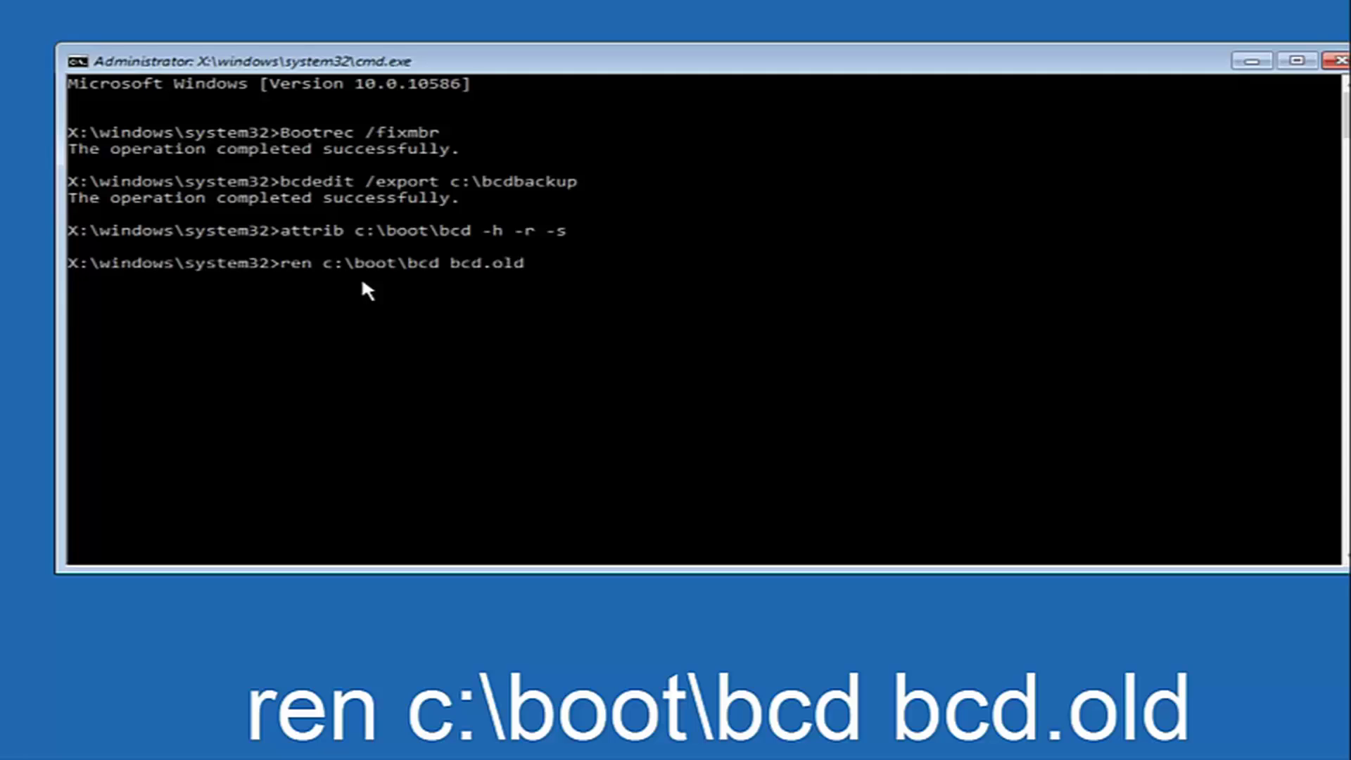
key("Return")
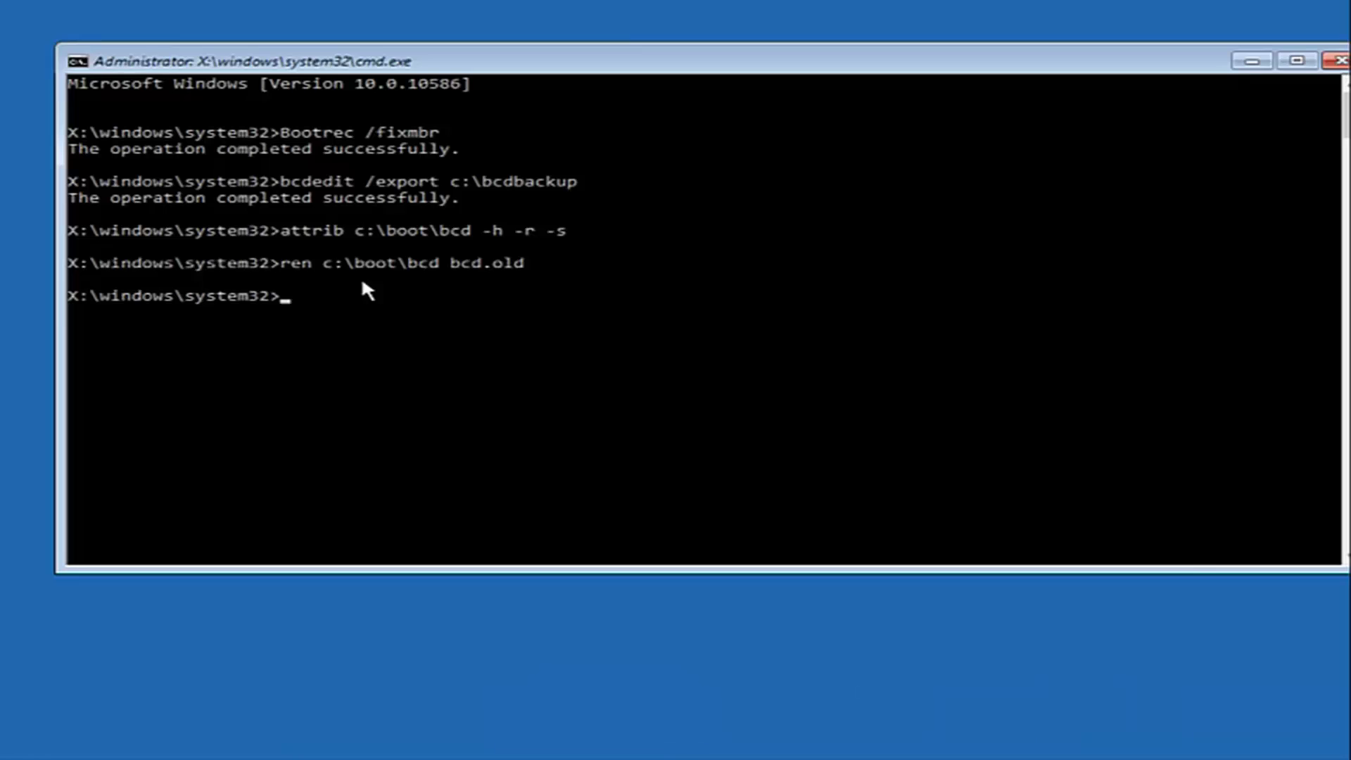
Run bootrec /rebuildbcd and answer y to add C:\Windows to the boot list.
type("bootrec ")
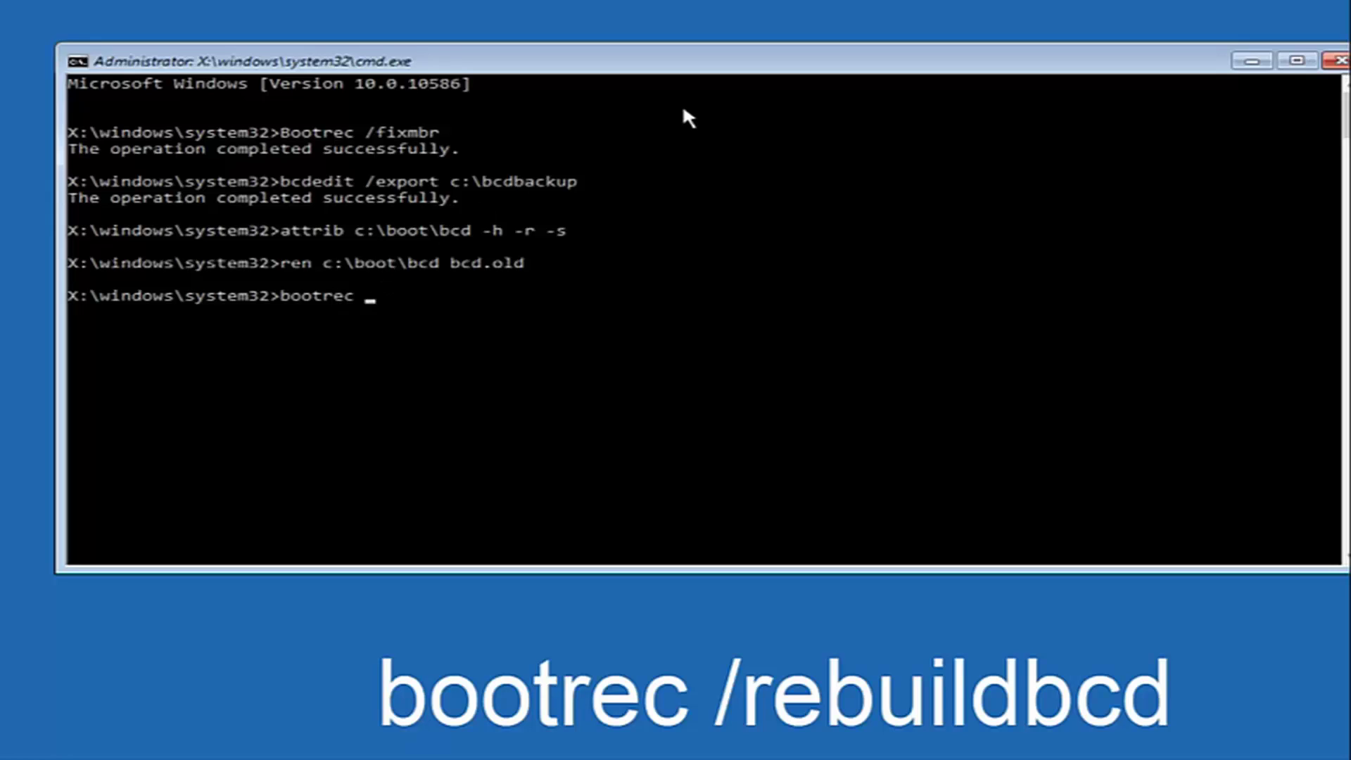
type("/rebuildbcd")
key("Return")
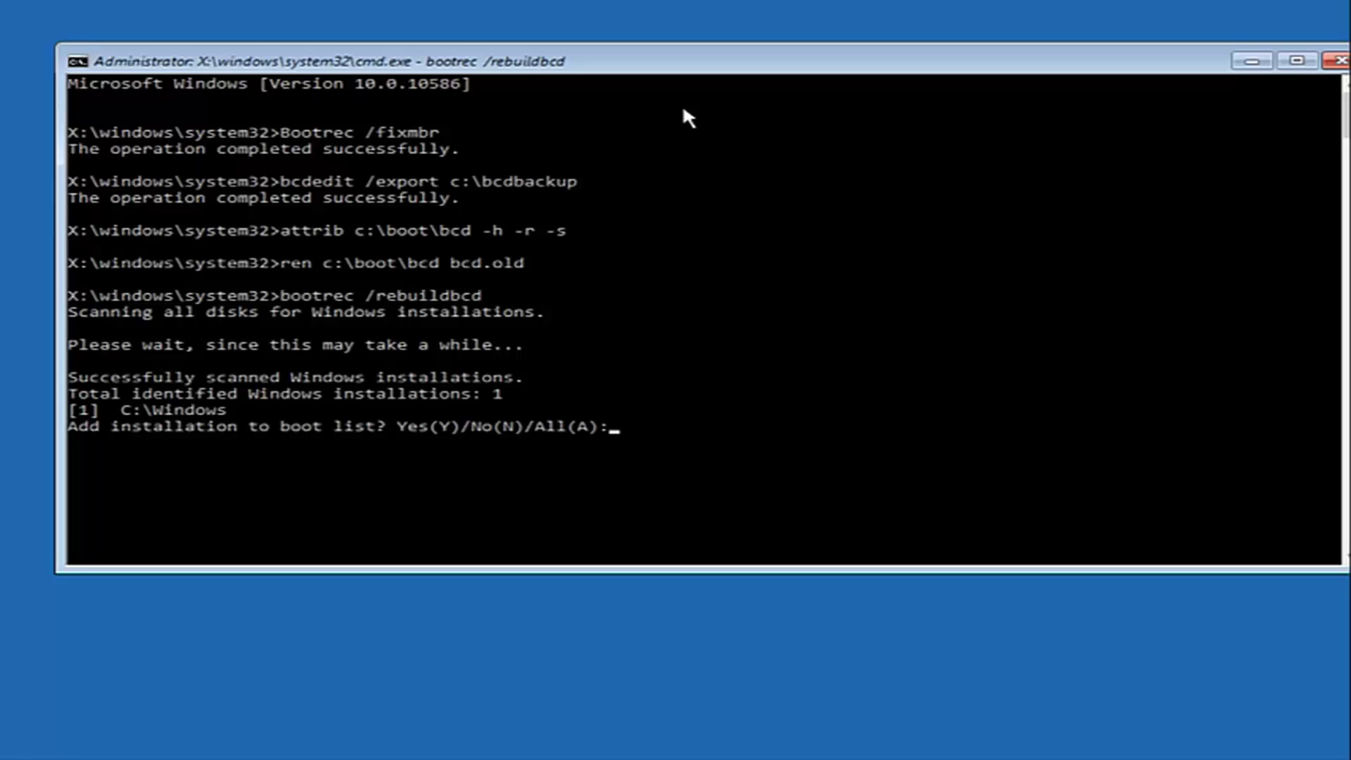
type("y")
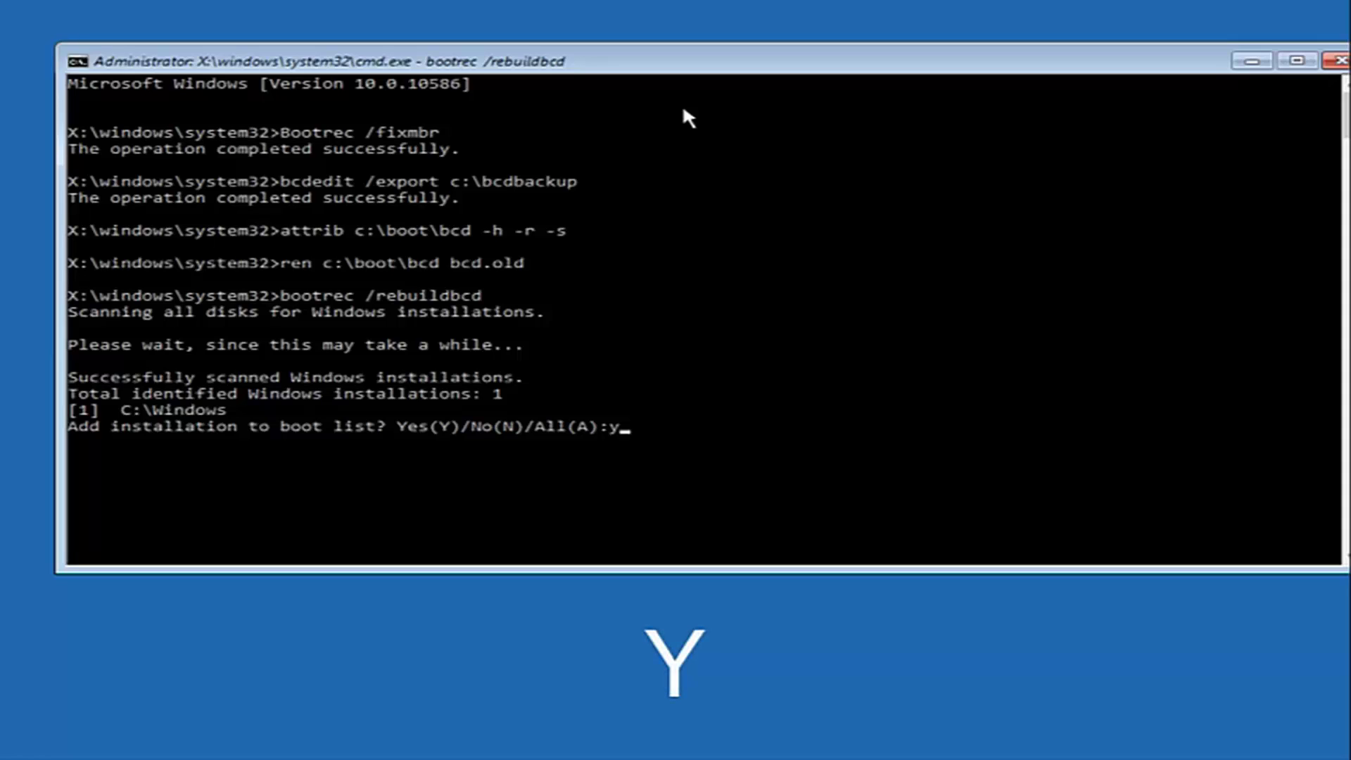
key("Return")
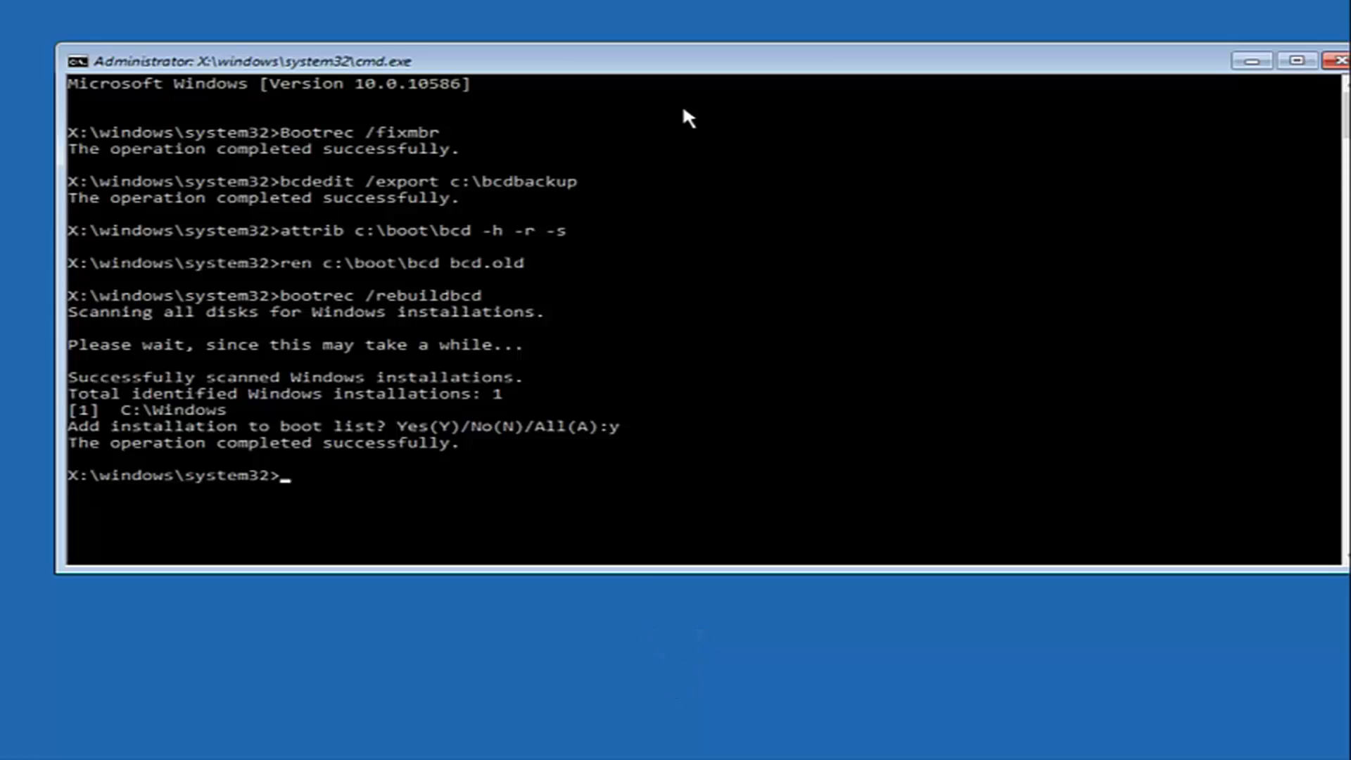
Exit the command prompt and choose Continue to start Windows 10 Pro.
type("exit")
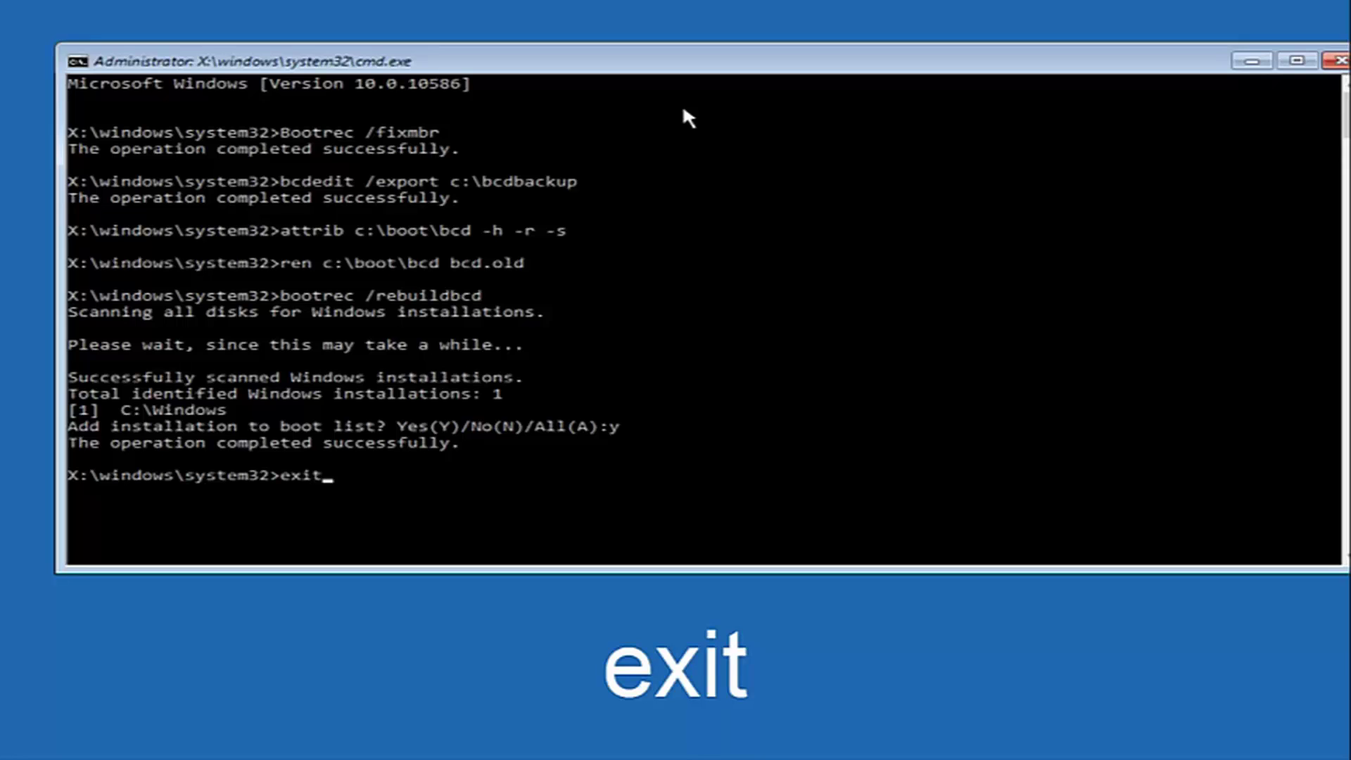
key("Return")
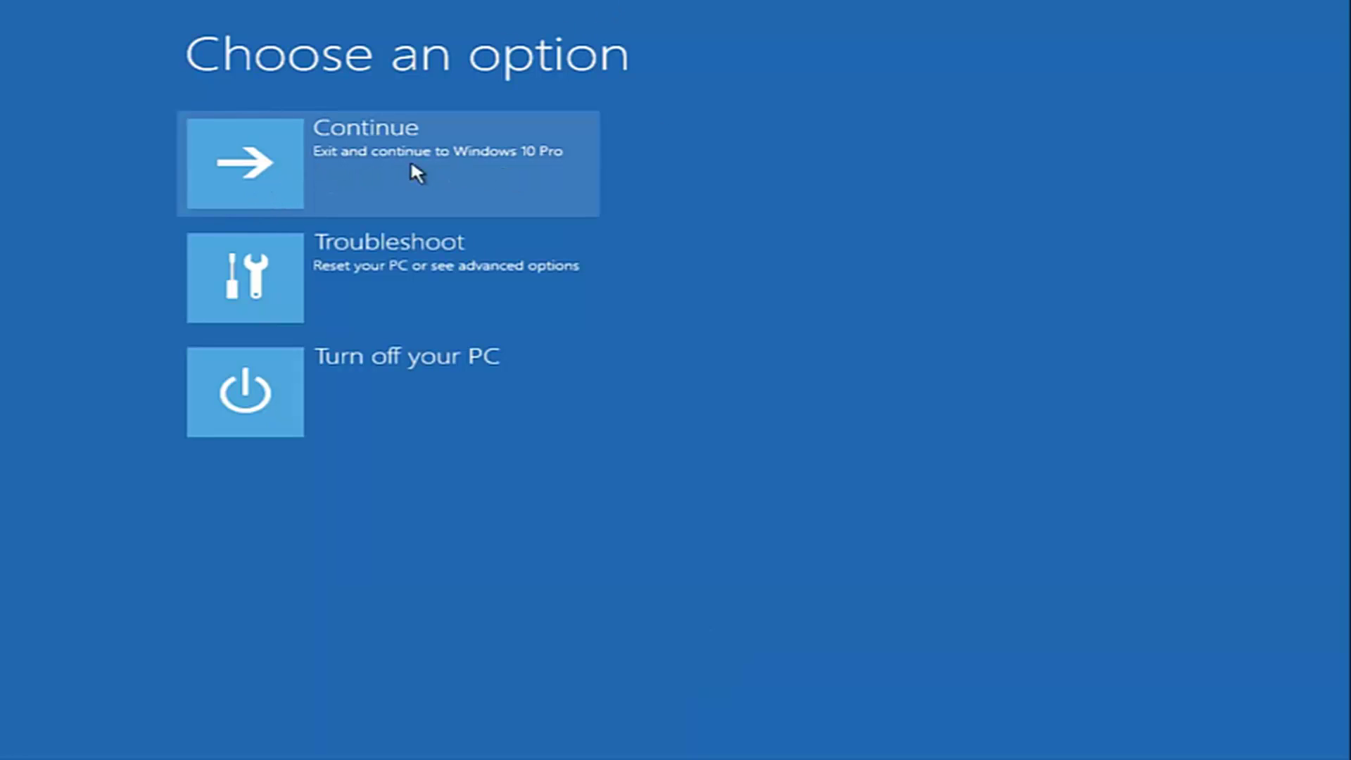
left_click(348, 165)
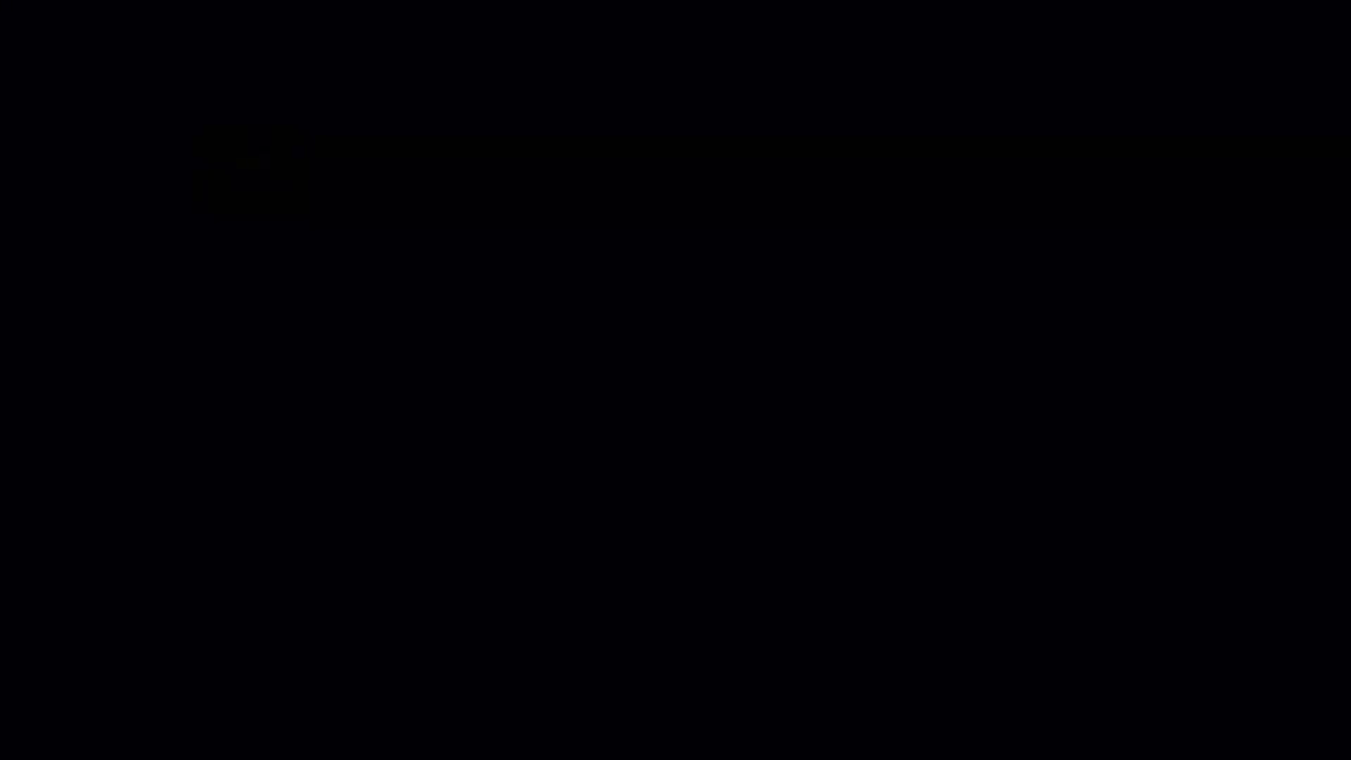